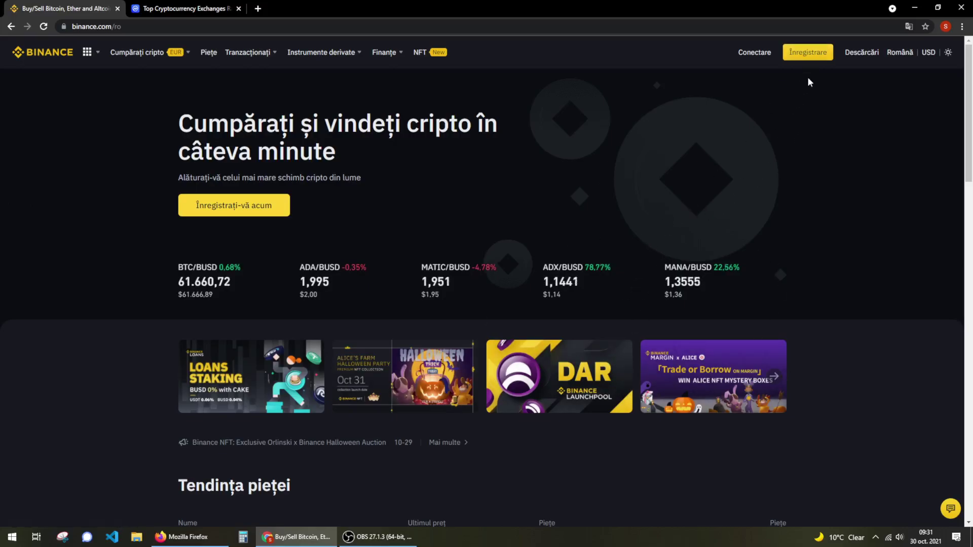
Start a new Binance registration and confirm Romania as the country of residence
{"action": "left_click", "coordinate": [814, 54]}
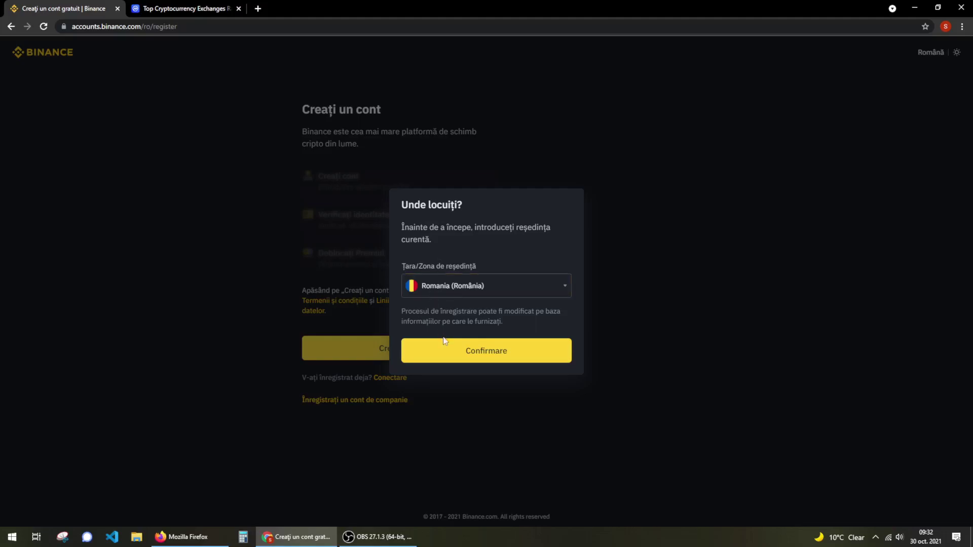
{"action": "left_click", "coordinate": [461, 344]}
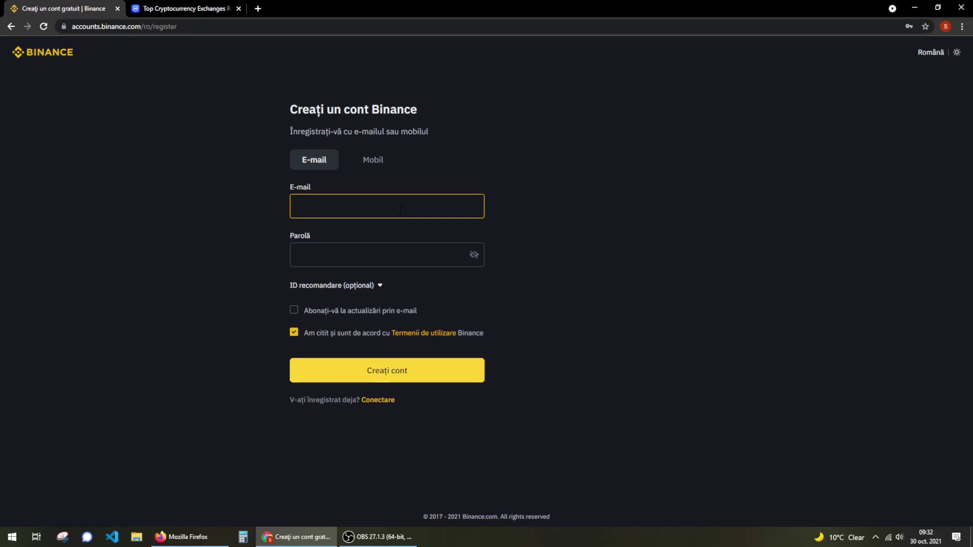
Enter the account's e-mail address in the sign-up form's E-mail field
{"action": "left_click_drag", "start_coordinate": [414, 187], "coordinate": [256, 181]}
{"action": "left_click", "coordinate": [255, 181]}
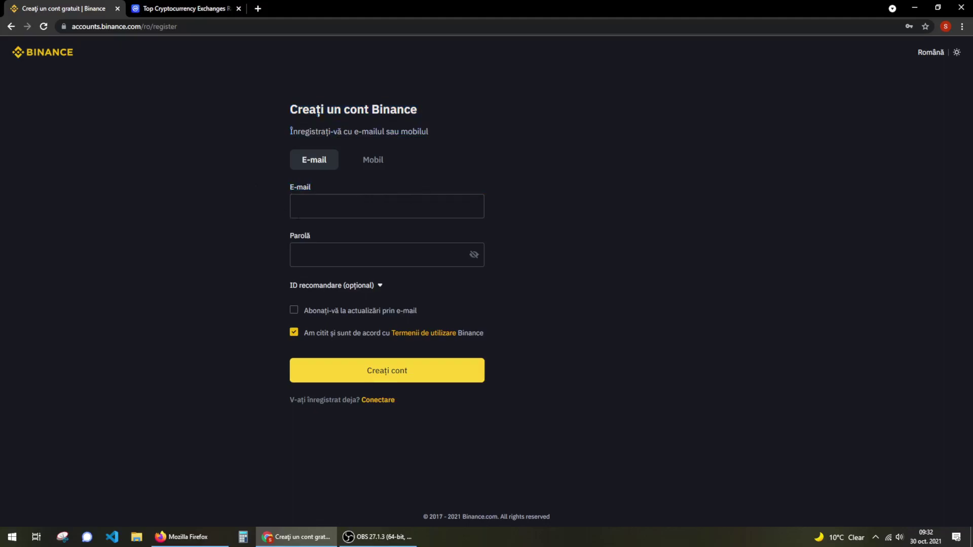
{"action": "left_click", "coordinate": [332, 205]}
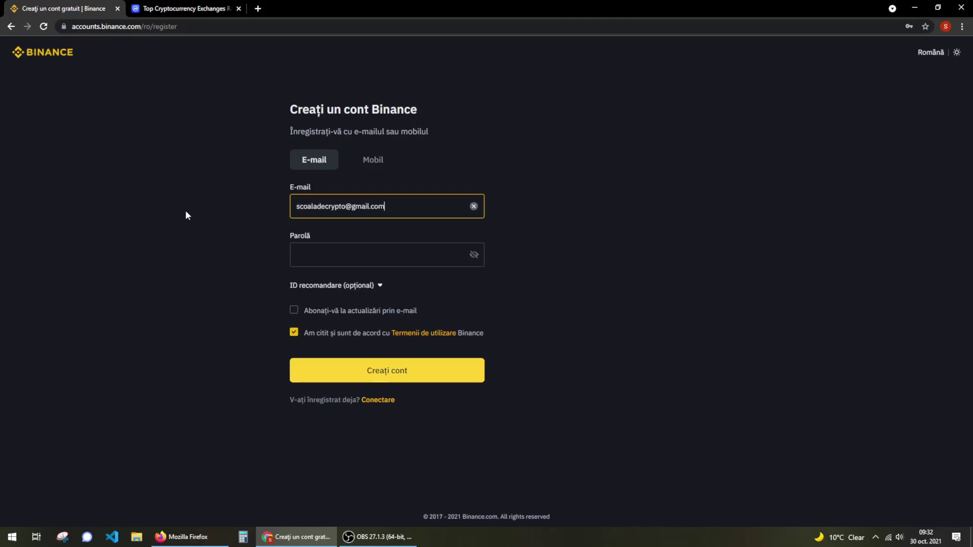
Enter a password in Parolă, which gets flagged for lacking an uppercase letter and digit
{"action": "key", "text": "Tab"}
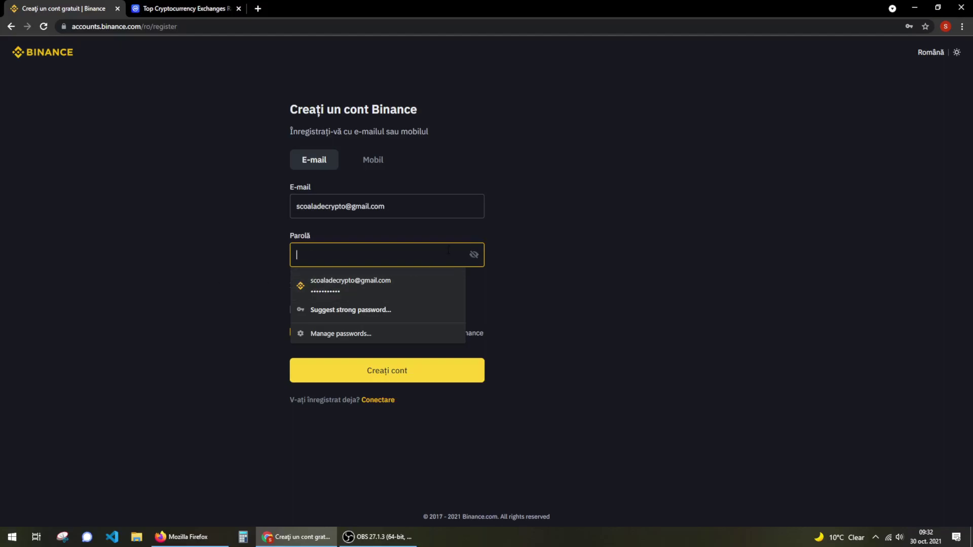
{"action": "left_click", "coordinate": [587, 279]}
{"action": "left_click", "coordinate": [458, 256]}
{"action": "type", "text": "•••••••••••"}
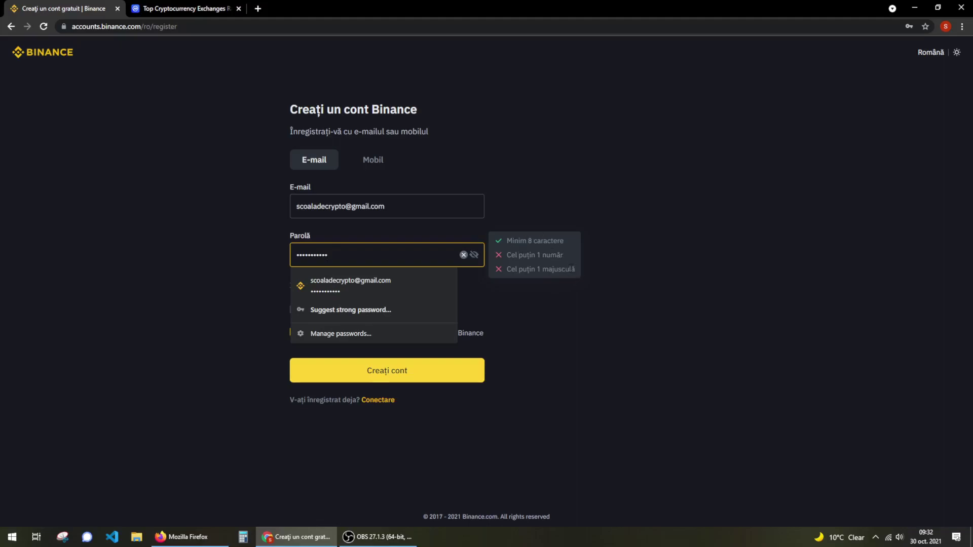
{"action": "left_click", "coordinate": [576, 270]}
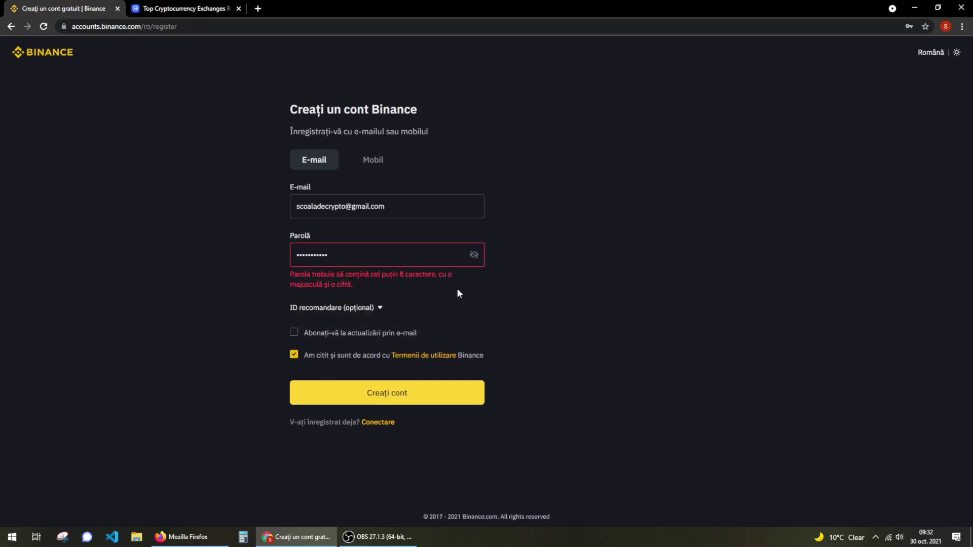
Replace the rejected password with one containing a number and a capital letter
{"action": "left_click_drag", "start_coordinate": [457, 293], "coordinate": [248, 254]}
{"action": "left_click", "coordinate": [385, 255]}
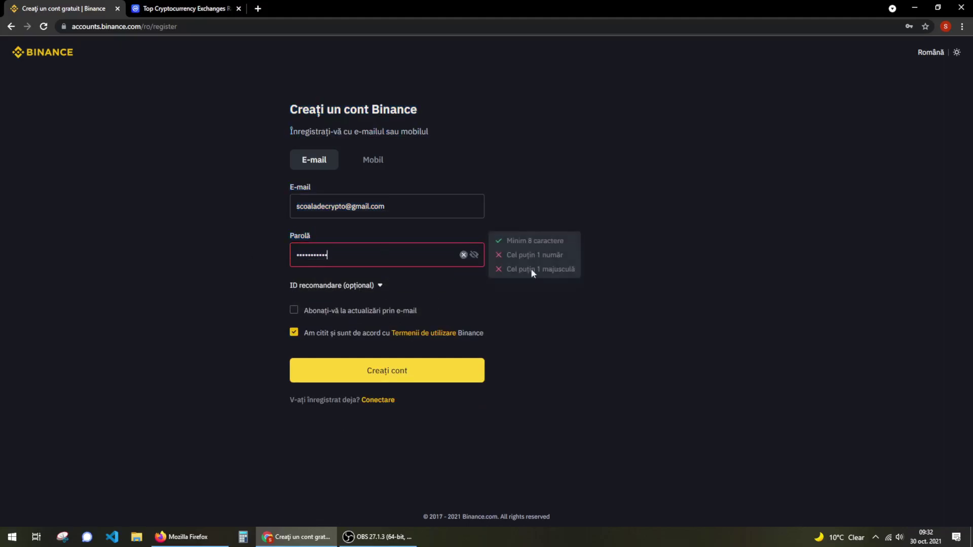
{"action": "left_click_drag", "start_coordinate": [441, 262], "coordinate": [190, 248]}
{"action": "type", "text": "••••••••••••"}
{"action": "left_click", "coordinate": [169, 199]}
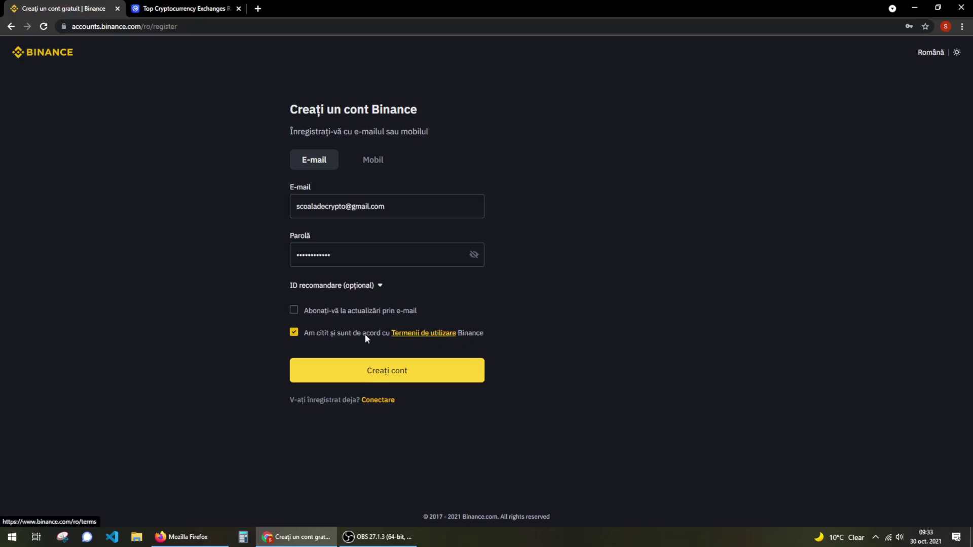
Re-tick the Terms of Use agreement and double-check the entered e-mail address
{"action": "left_click", "coordinate": [294, 333]}
{"action": "left_click", "coordinate": [294, 333]}
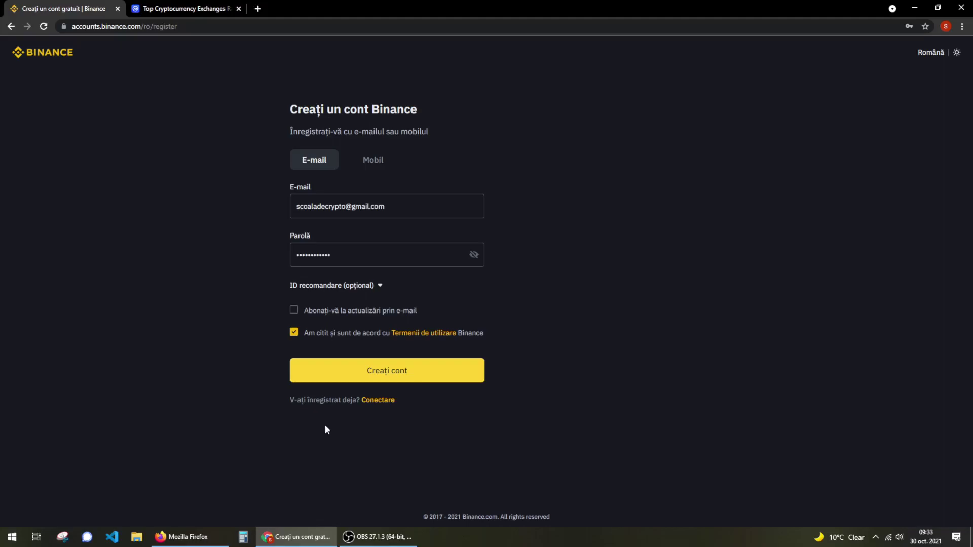
{"action": "left_click", "coordinate": [383, 215]}
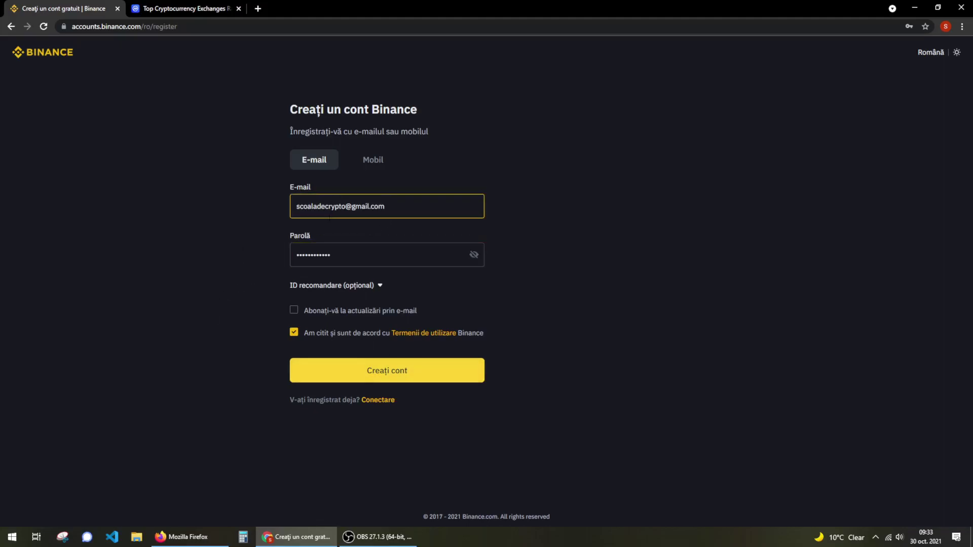
{"action": "left_click", "coordinate": [566, 231]}
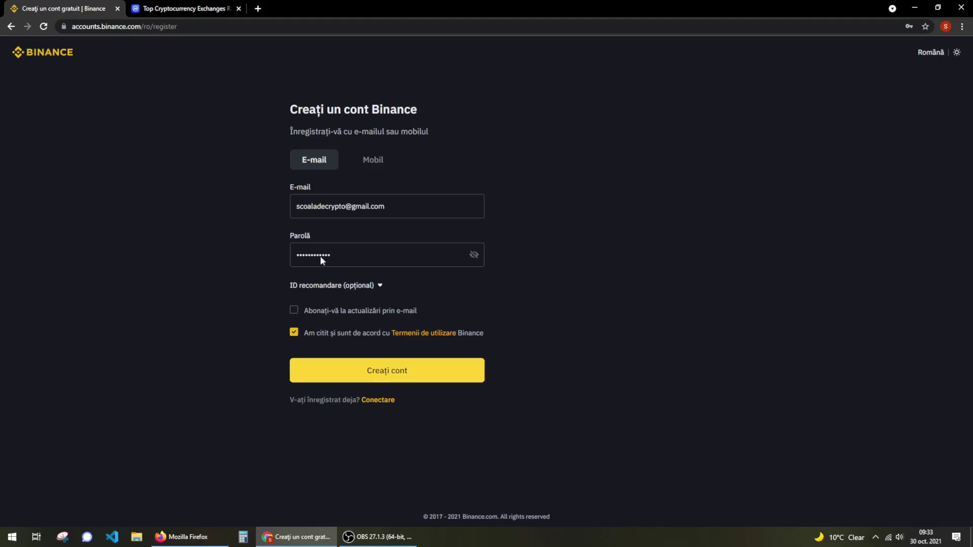
{"action": "left_click_drag", "start_coordinate": [144, 26], "coordinate": [202, 93]}
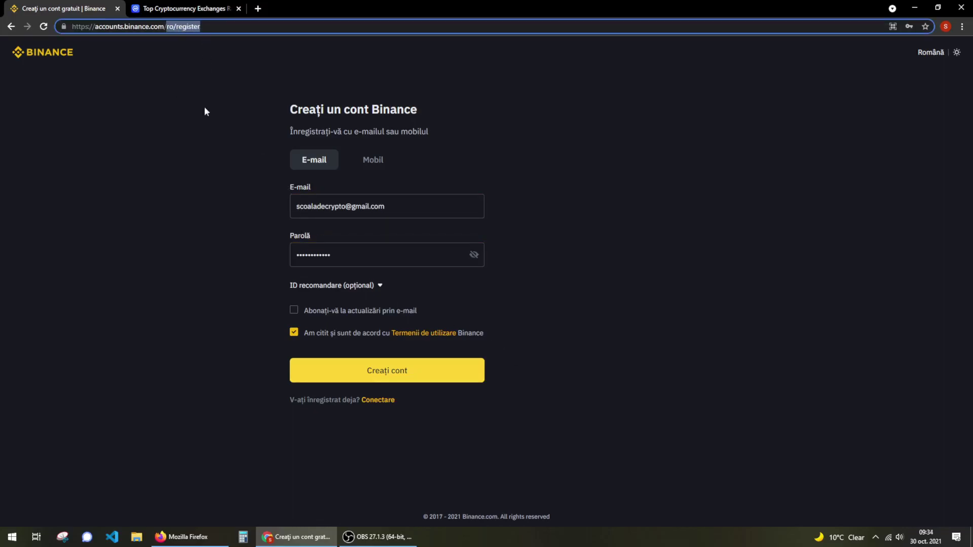
Sign in from the homepage with the saved login and solve the slider puzzle
{"action": "left_click", "coordinate": [23, 59]}
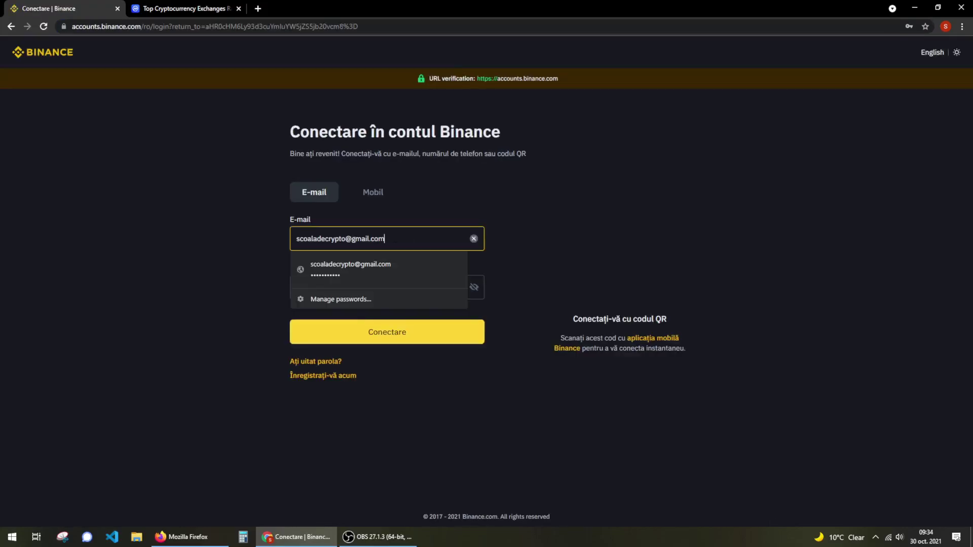
{"action": "left_click", "coordinate": [349, 268]}
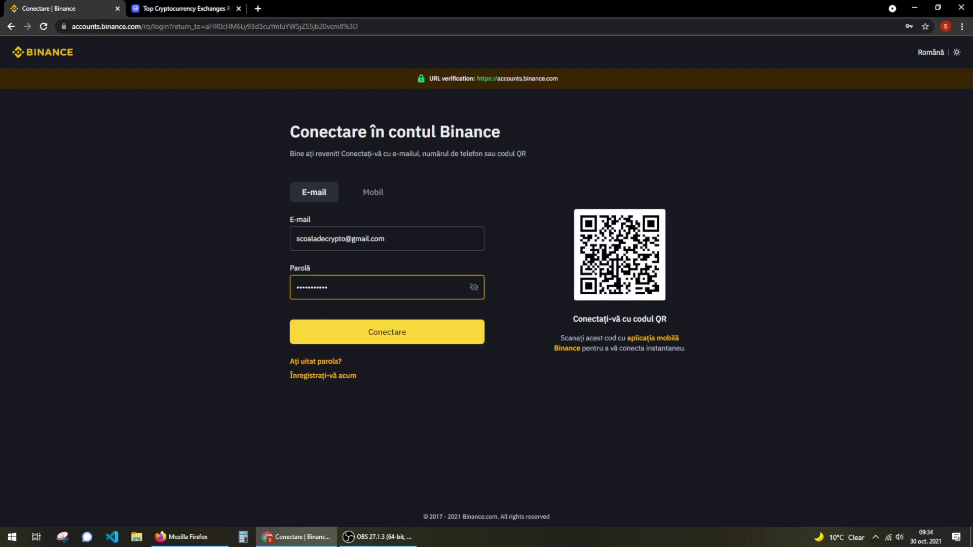
{"action": "left_click", "coordinate": [350, 328]}
{"action": "left_click_drag", "start_coordinate": [413, 335], "coordinate": [470, 332]}
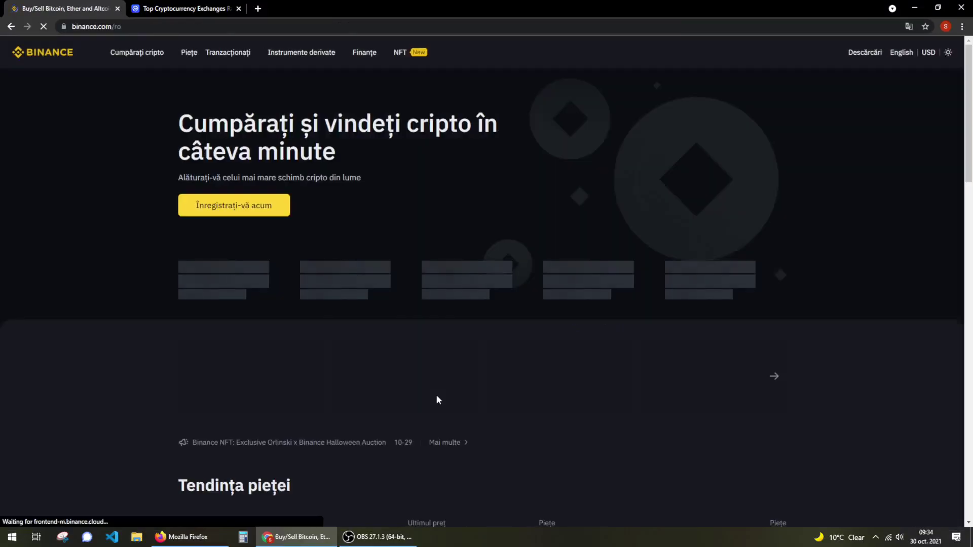
Navigate through the address bar to the binance.com/ro/my/welcome page
{"action": "left_click", "coordinate": [131, 26]}
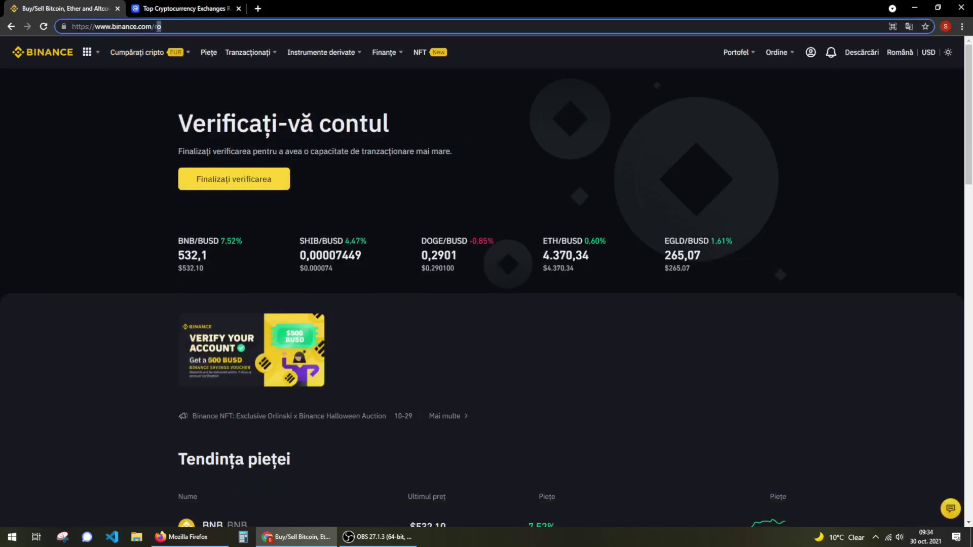
{"action": "key", "text": "BackSpace"}
{"action": "key", "text": "BackSpace"}
{"action": "type", "text": "lwecome"}
{"action": "key", "text": "Return"}
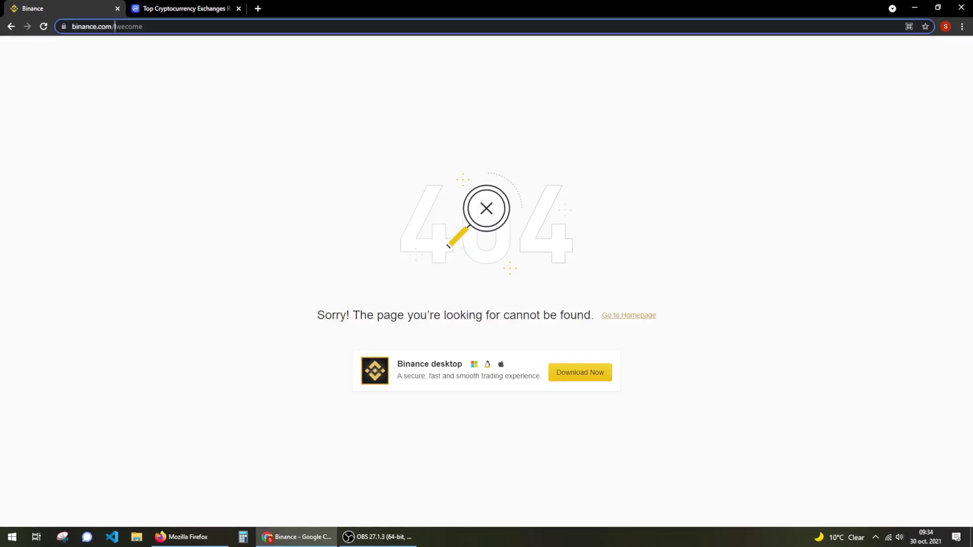
{"action": "left_click", "coordinate": [115, 26]}
{"action": "key", "text": "Return"}
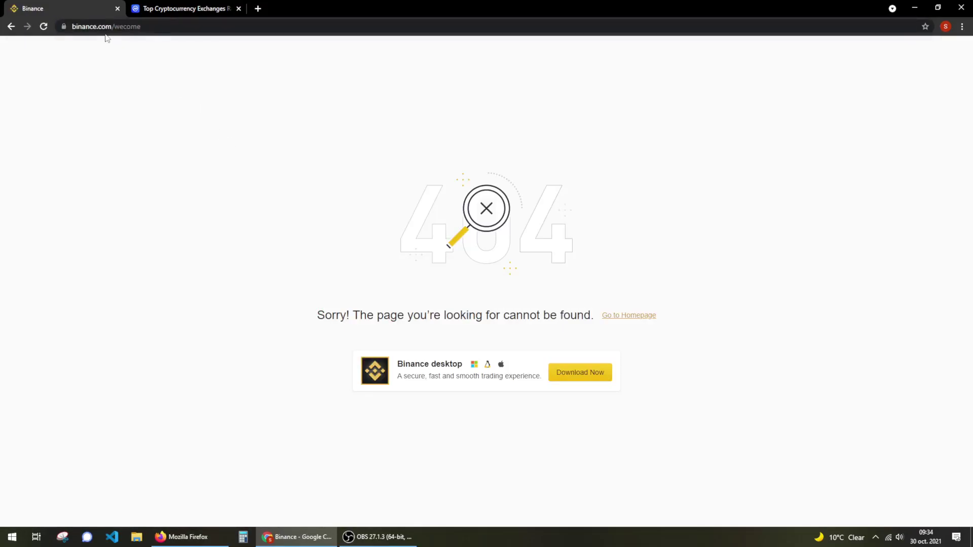
{"action": "double_click", "coordinate": [124, 26]}
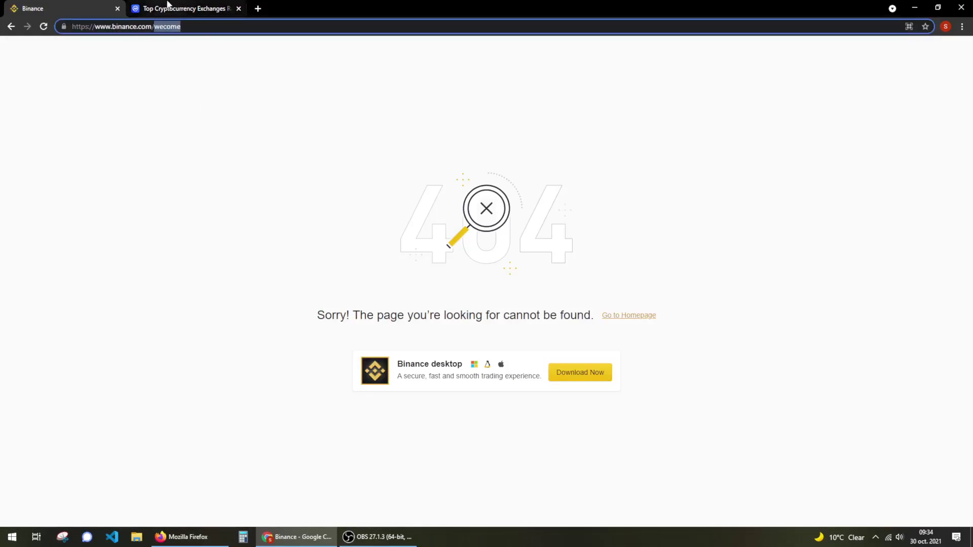
{"action": "type", "text": "w"}
{"action": "key", "text": "BackSpace"}
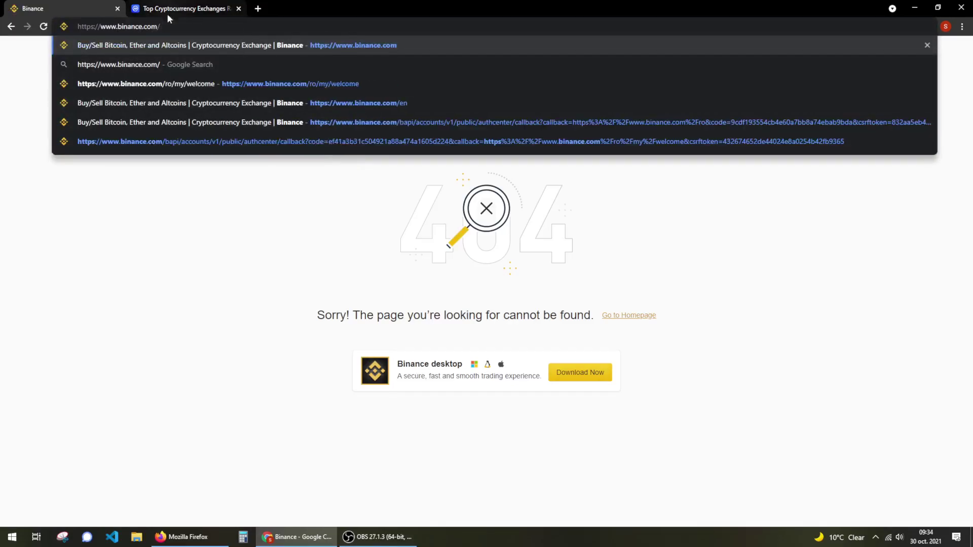
{"action": "left_click", "coordinate": [237, 92]}
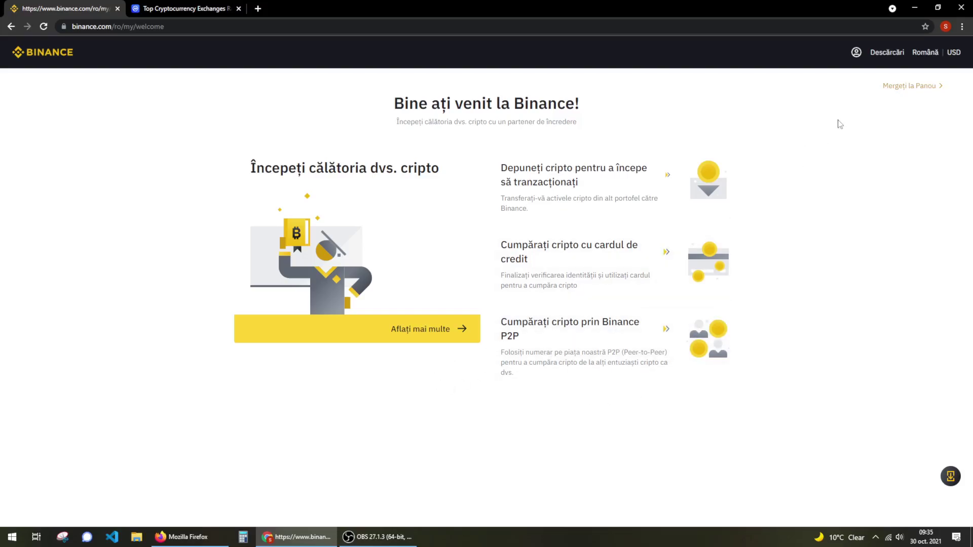
Go from the welcome page to the account dashboard via "Mergeți la Panou"
{"action": "left_click", "coordinate": [912, 92]}
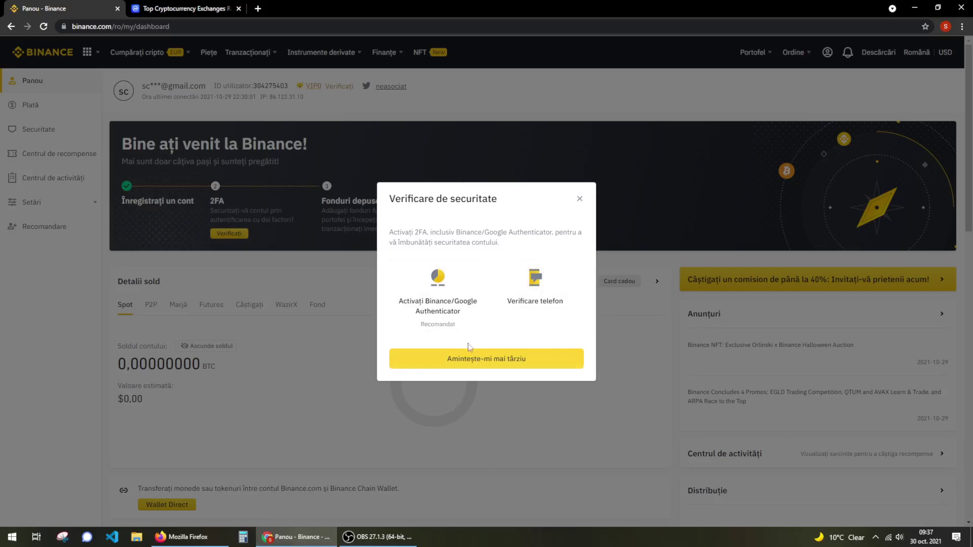
Postpone 2FA setup with "Amintește-mi mai târziu" and review the 0,00000000 BTC dashboard
{"action": "left_click", "coordinate": [466, 363]}
{"action": "scroll", "coordinate": [444, 443], "scroll_direction": "down", "scroll_amount": 4}
{"action": "scroll", "coordinate": [444, 442], "scroll_direction": "up", "scroll_amount": 4}
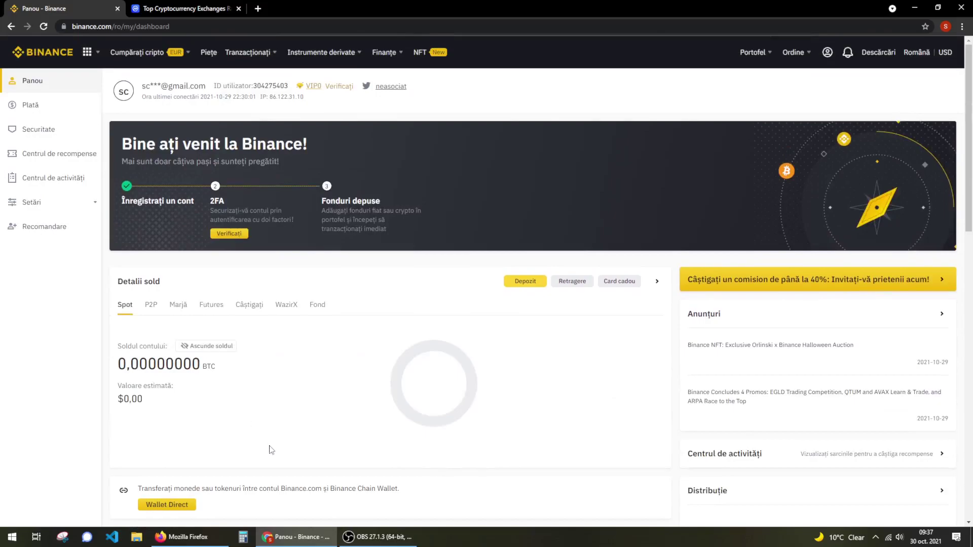
{"action": "scroll", "coordinate": [270, 457], "scroll_direction": "down", "scroll_amount": 5}
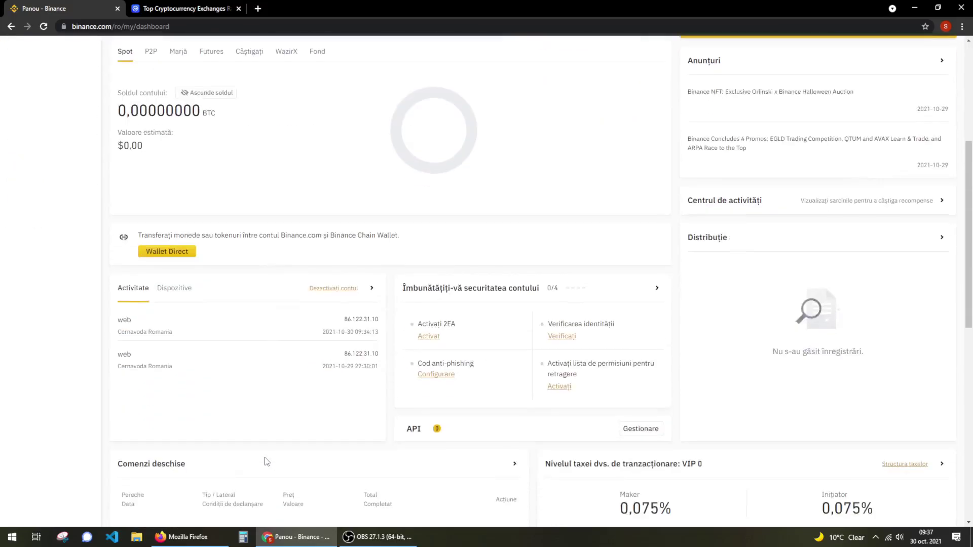
{"action": "scroll", "coordinate": [278, 469], "scroll_direction": "up", "scroll_amount": 5}
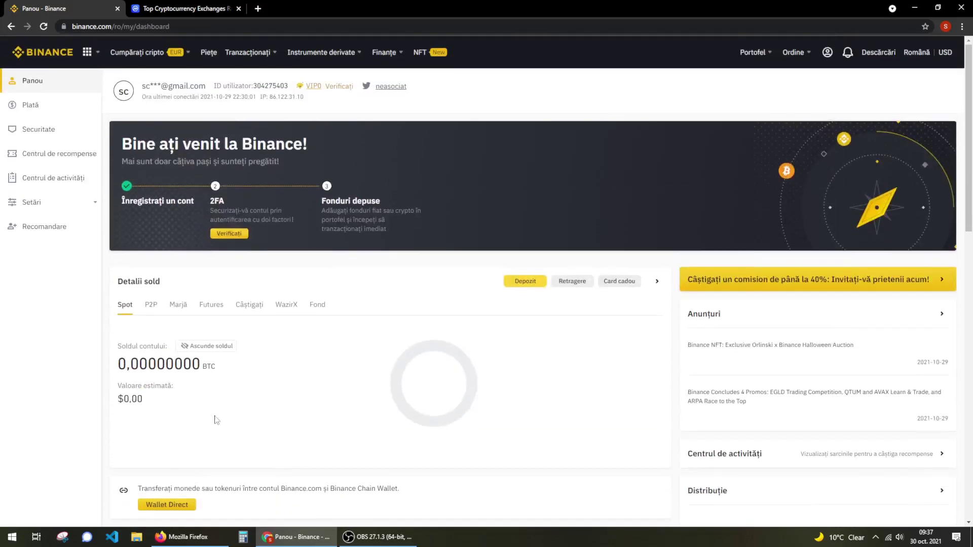